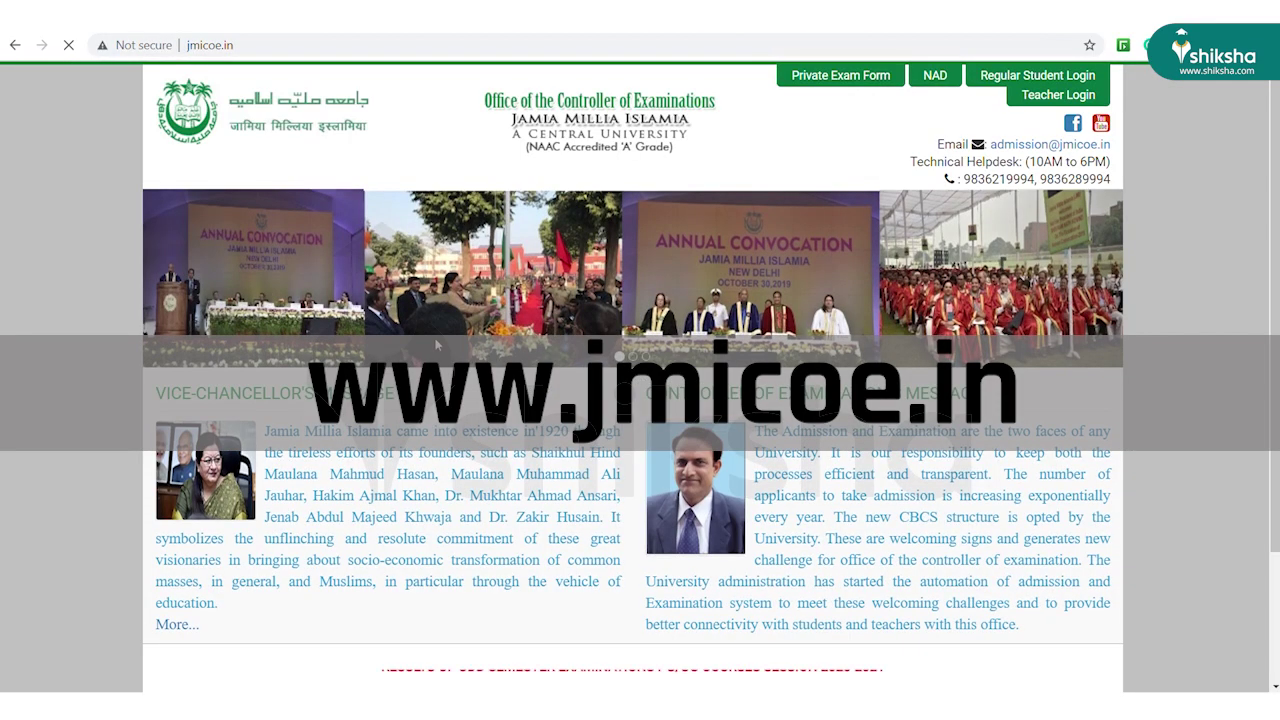
- Open the 2021-22 UG/PG/BTECH/BARCH/DIP/ADP/PGD online application from the Admission section and start a new applicant registration
scroll(436, 345, down, 5)
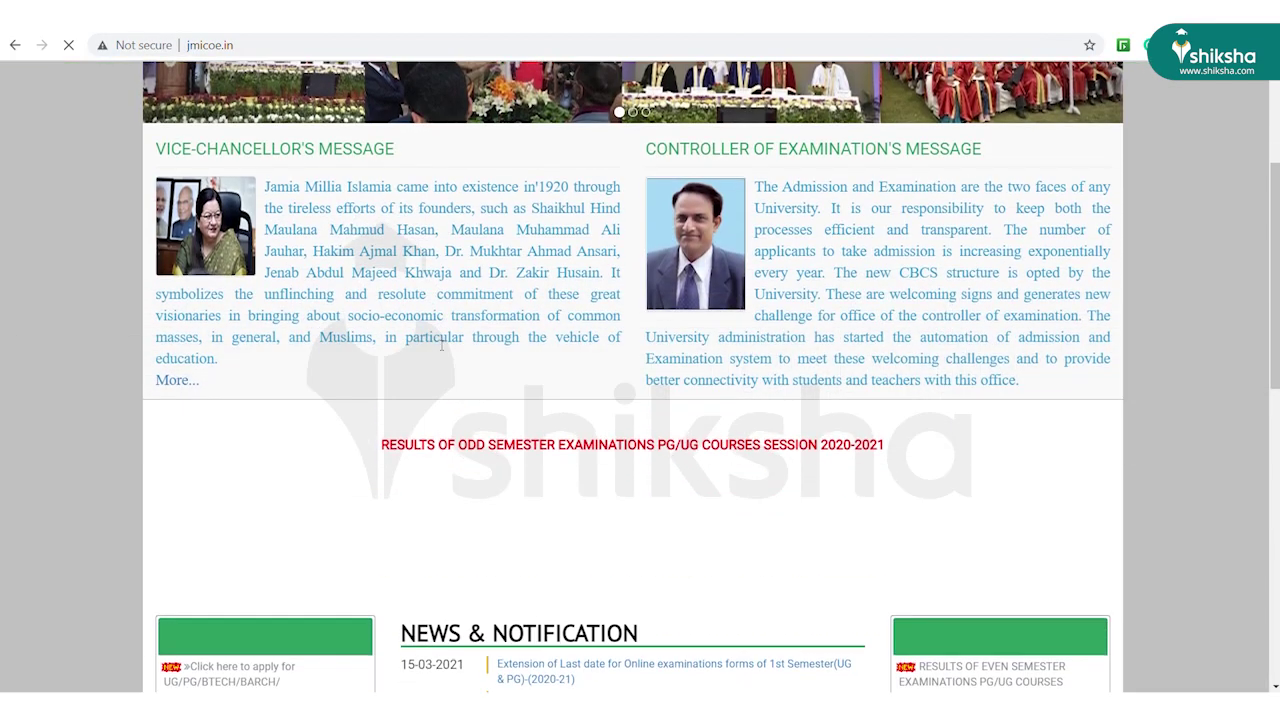
scroll(319, 330, down, 1)
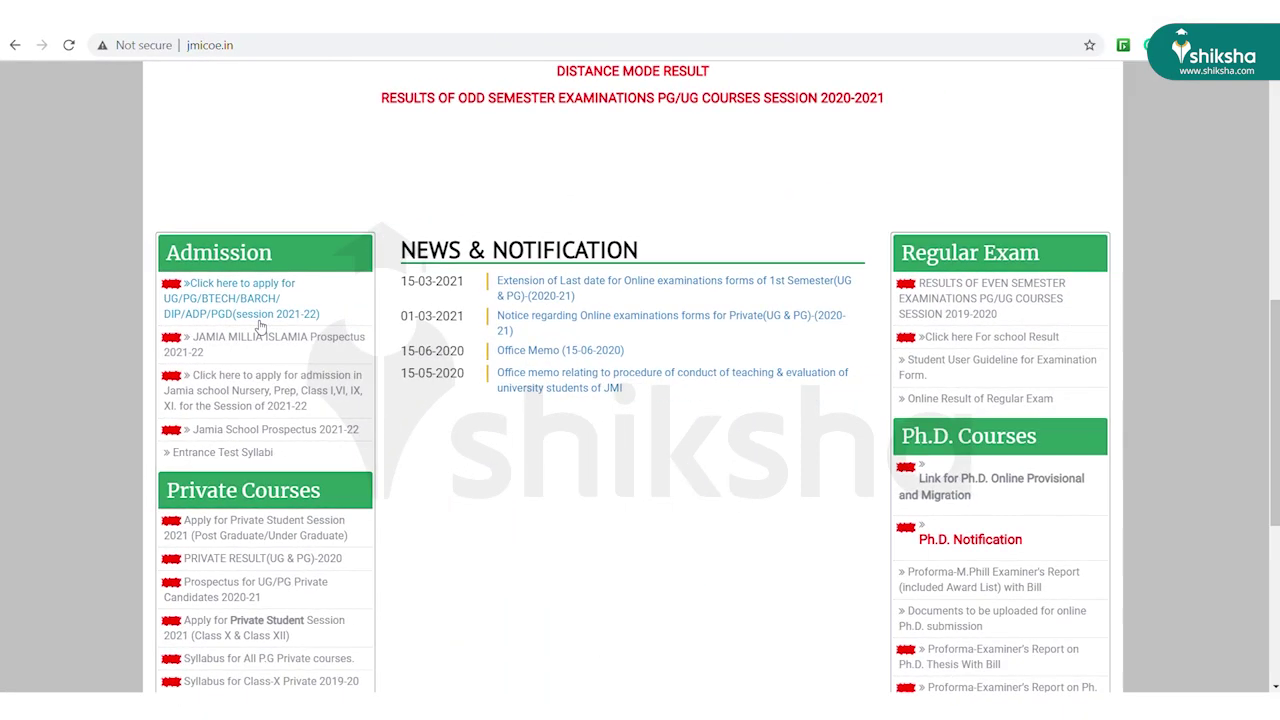
click(583, 316)
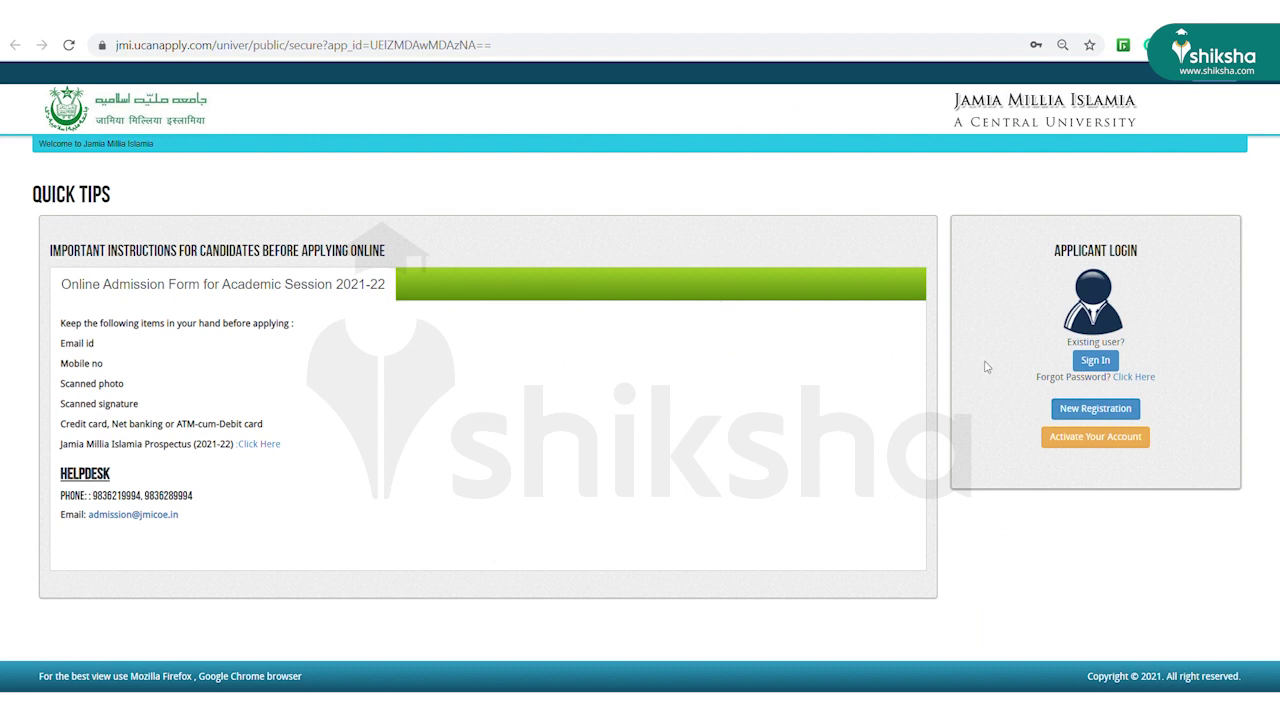
click(1103, 414)
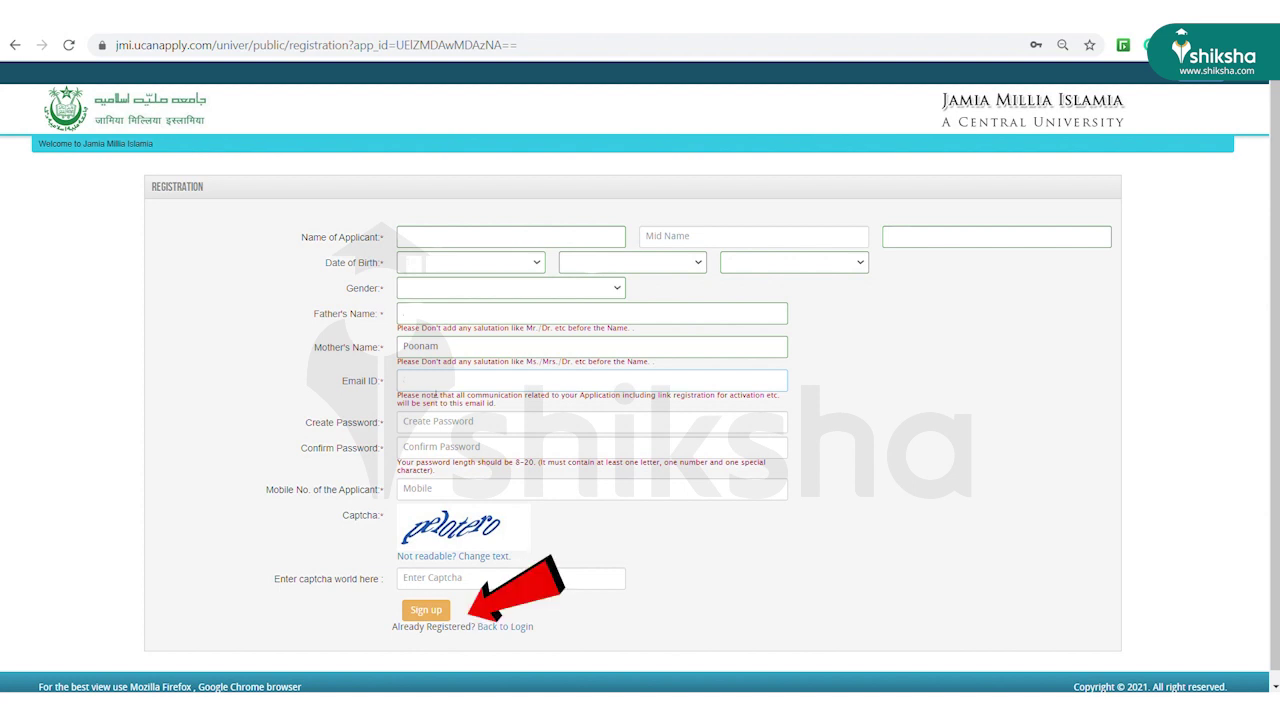
- Submit the completed registration form, confirm the registration details, and open the sign-in for existing applicants
click(426, 612)
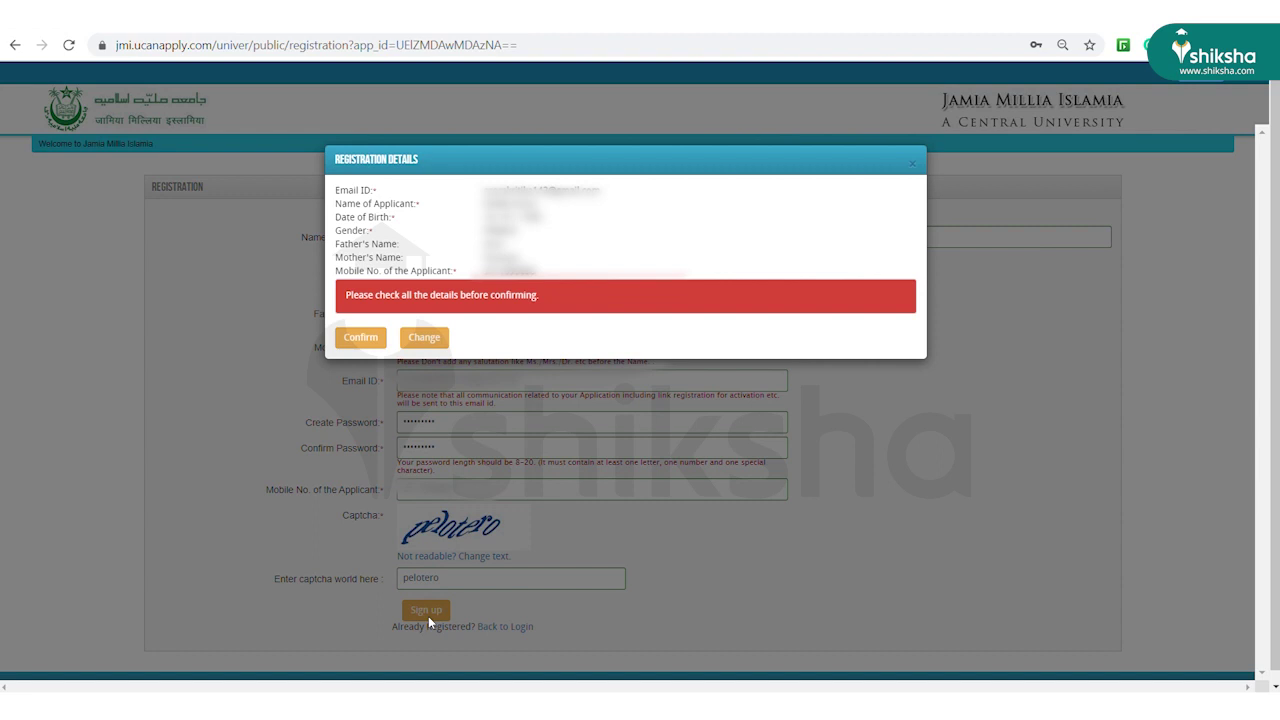
click(362, 339)
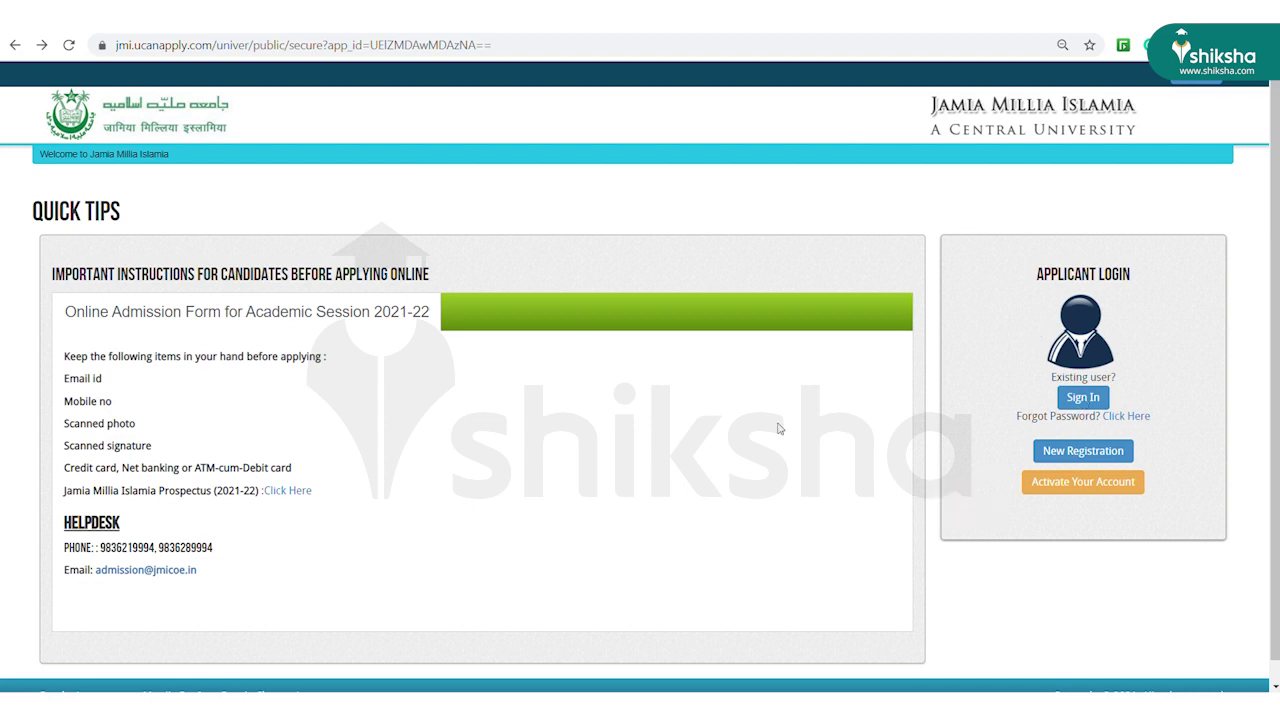
click(1083, 397)
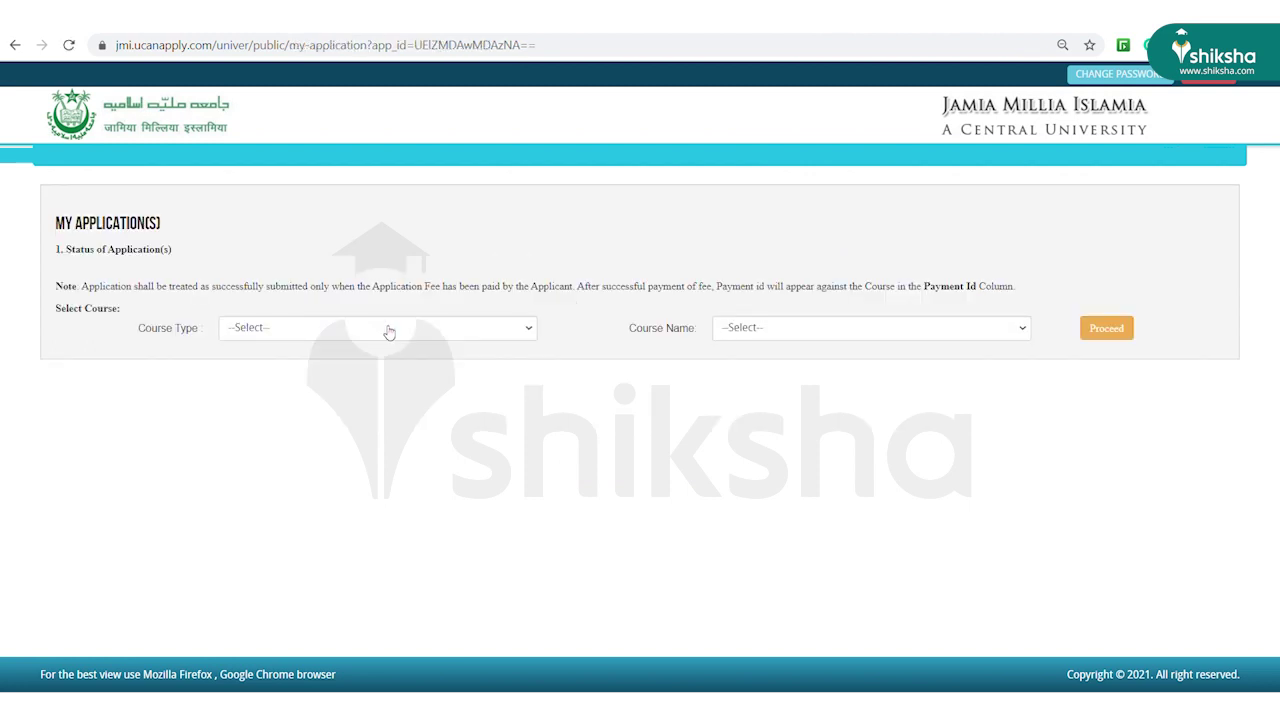
- Add the Bachelors course B.A. (Hons) (English) to the applications, confirming that the eligibility conditions have been read
click(309, 354)
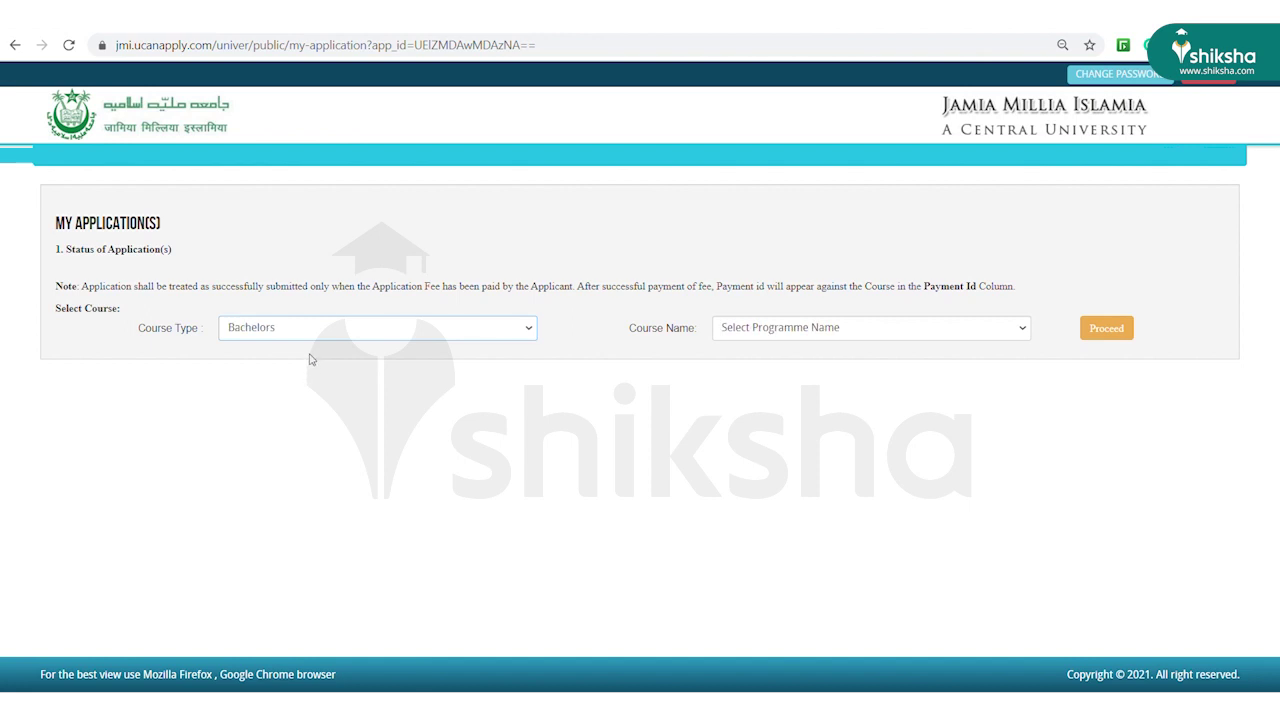
click(785, 330)
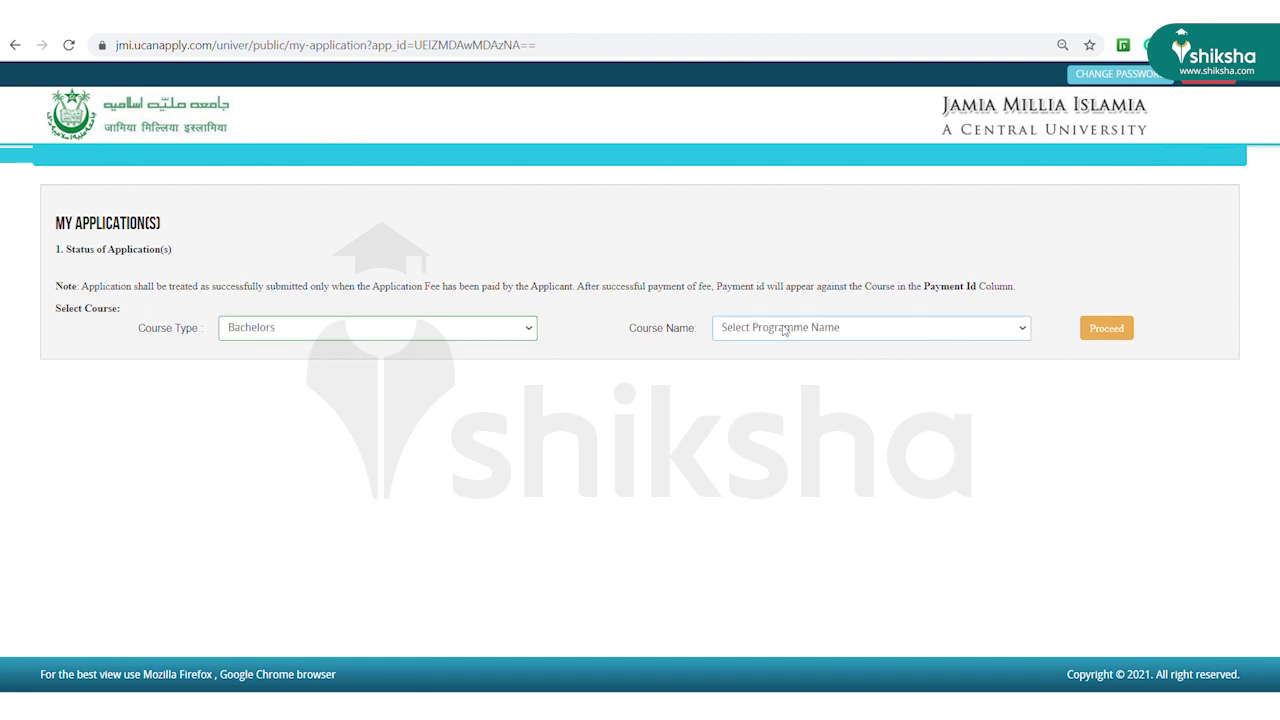
key(Down)
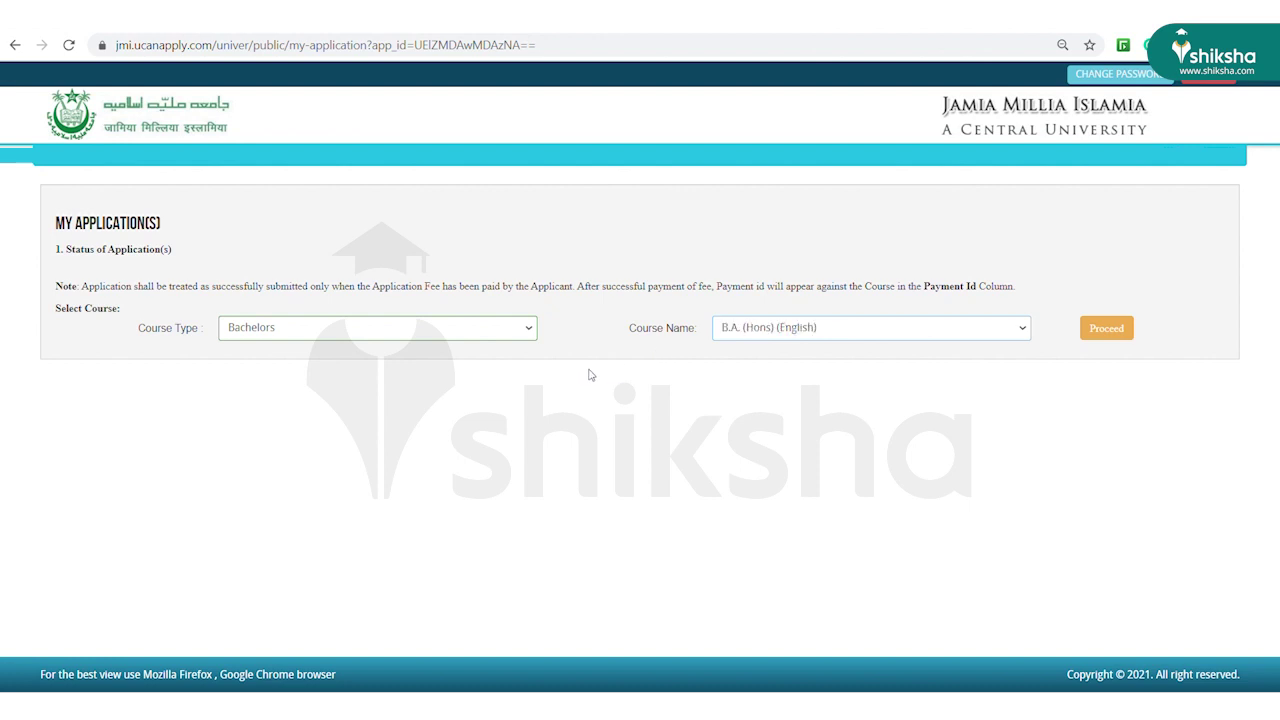
click(1110, 329)
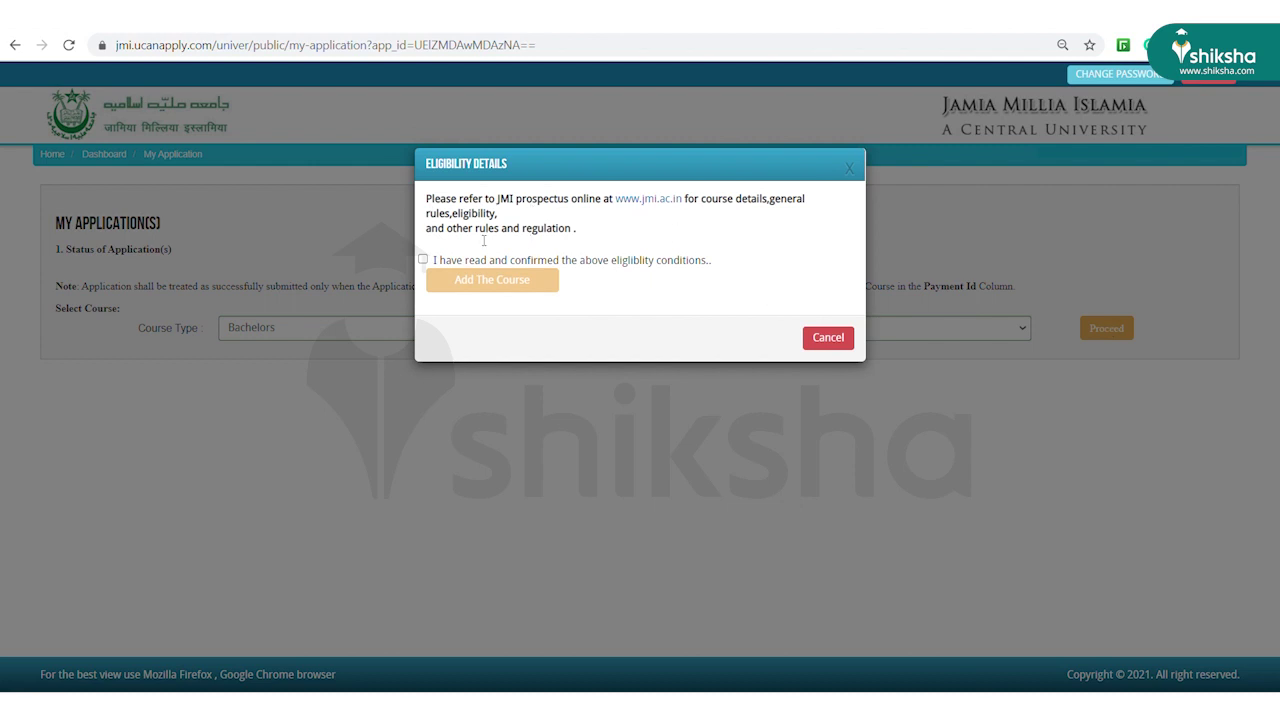
click(421, 261)
click(508, 285)
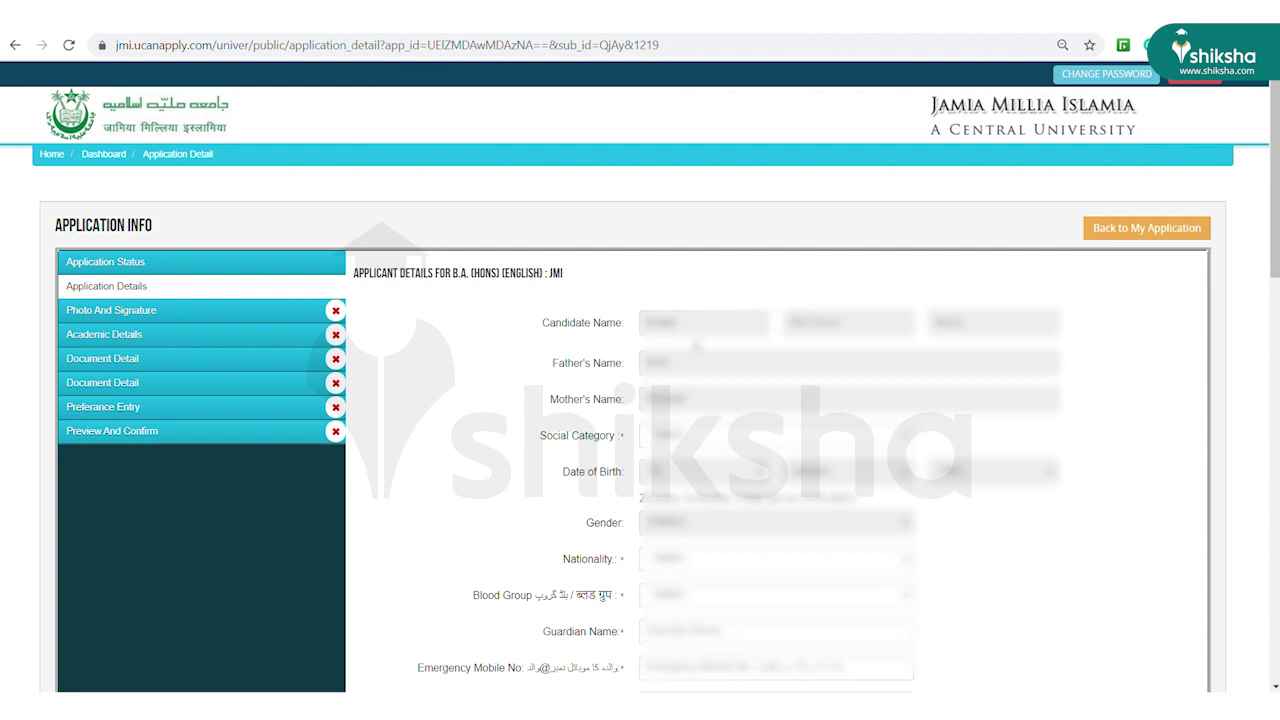
- Go through the applicant details form for B.A. (Hons) (English) and save it to proceed
scroll(700, 350, down, 1)
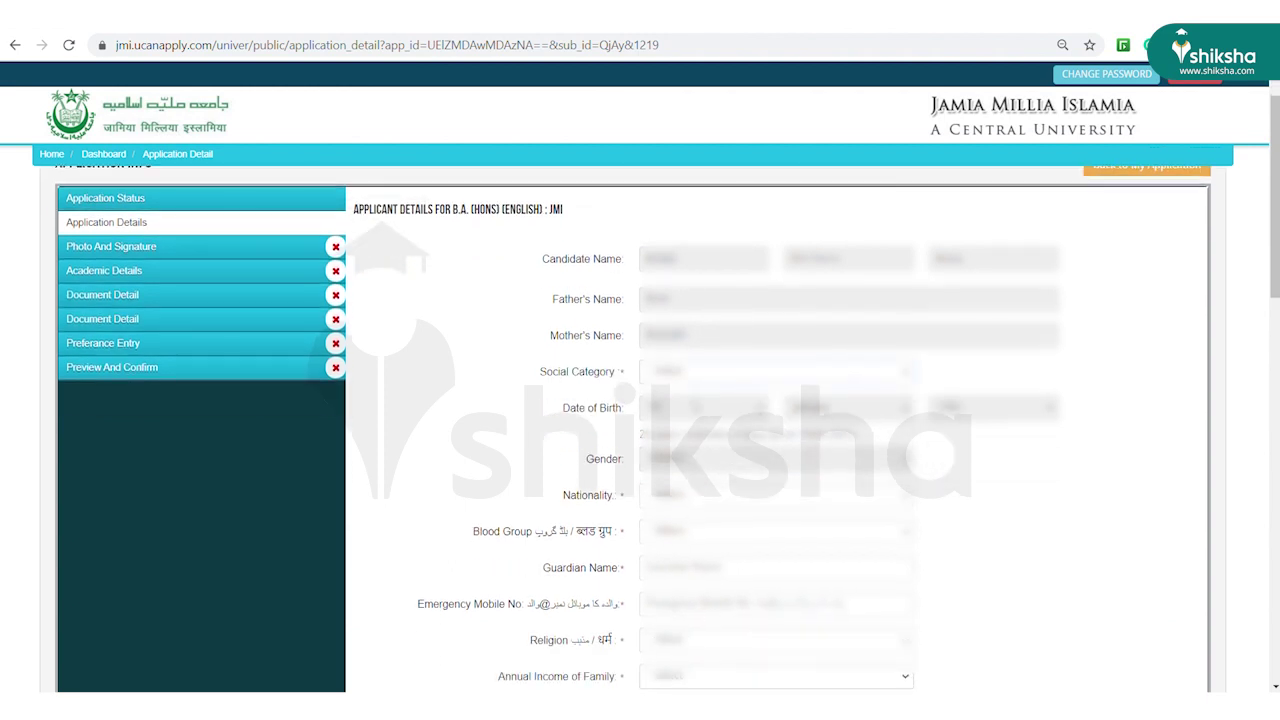
scroll(700, 400, down, 3)
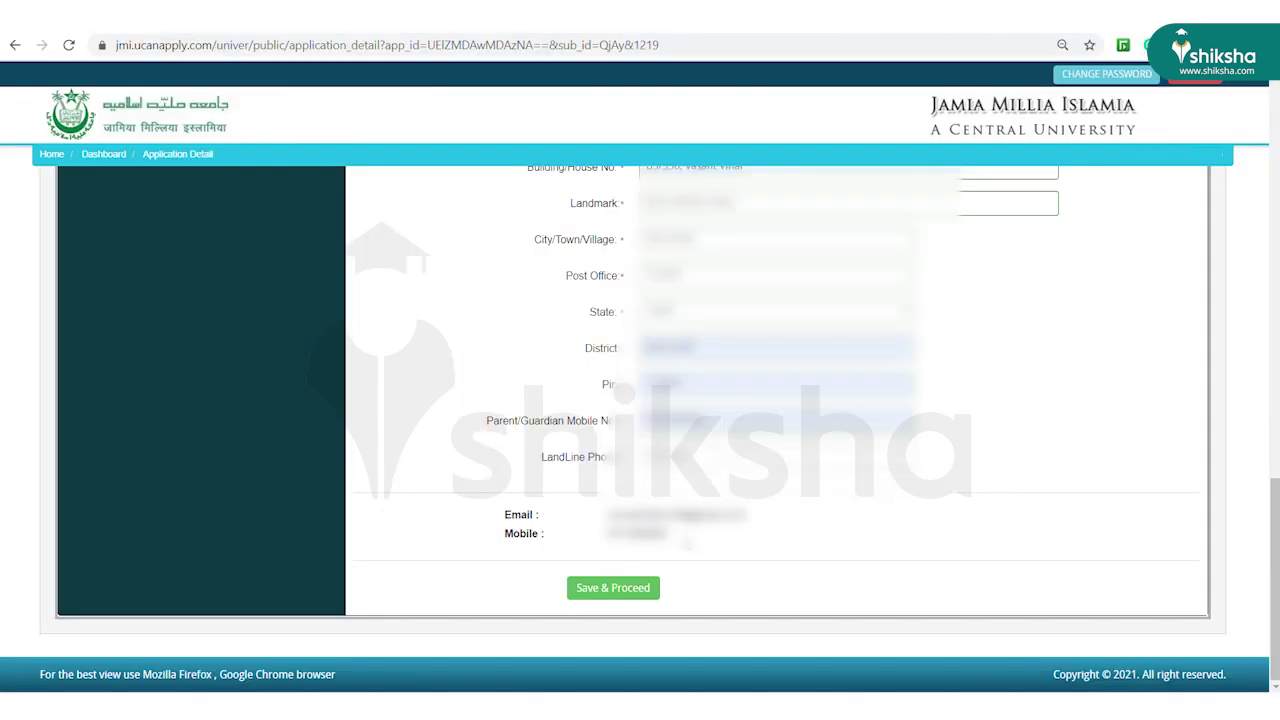
click(636, 594)
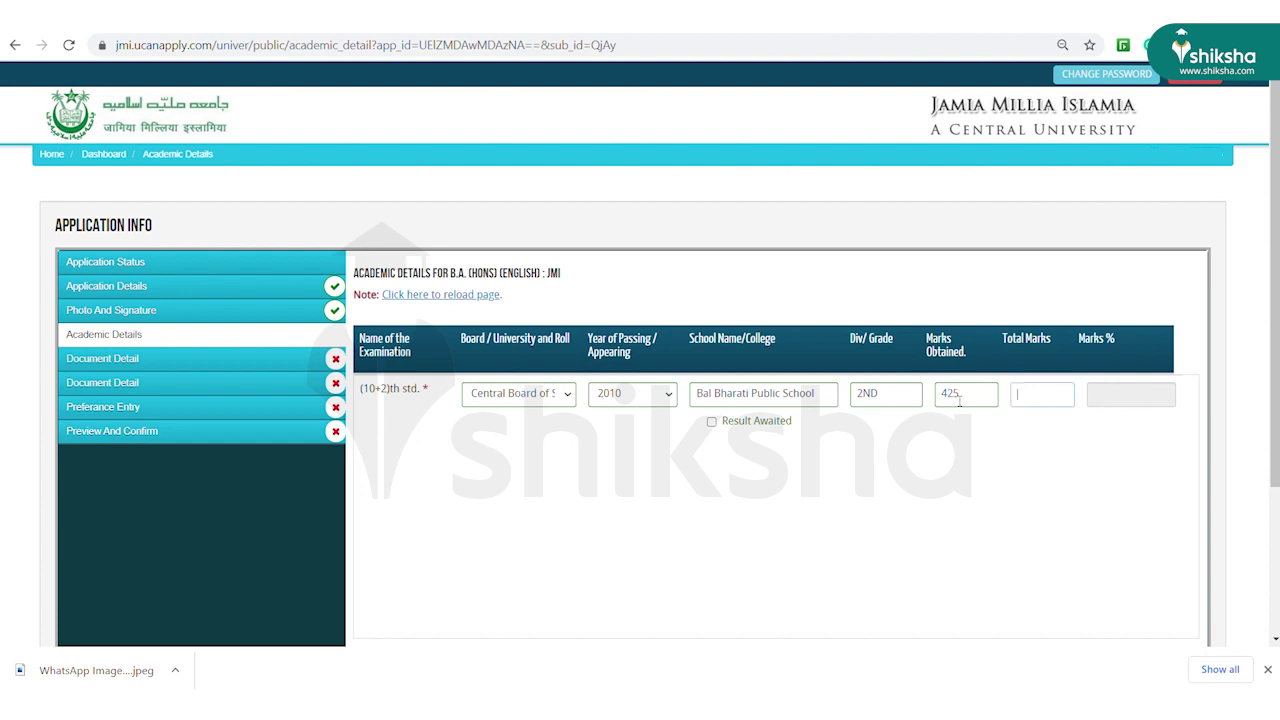
- Set the total marks for the (10+2)th std. examination to 500, then save and reconfirm the academic details
text(500)
key(Tab)
click(889, 468)
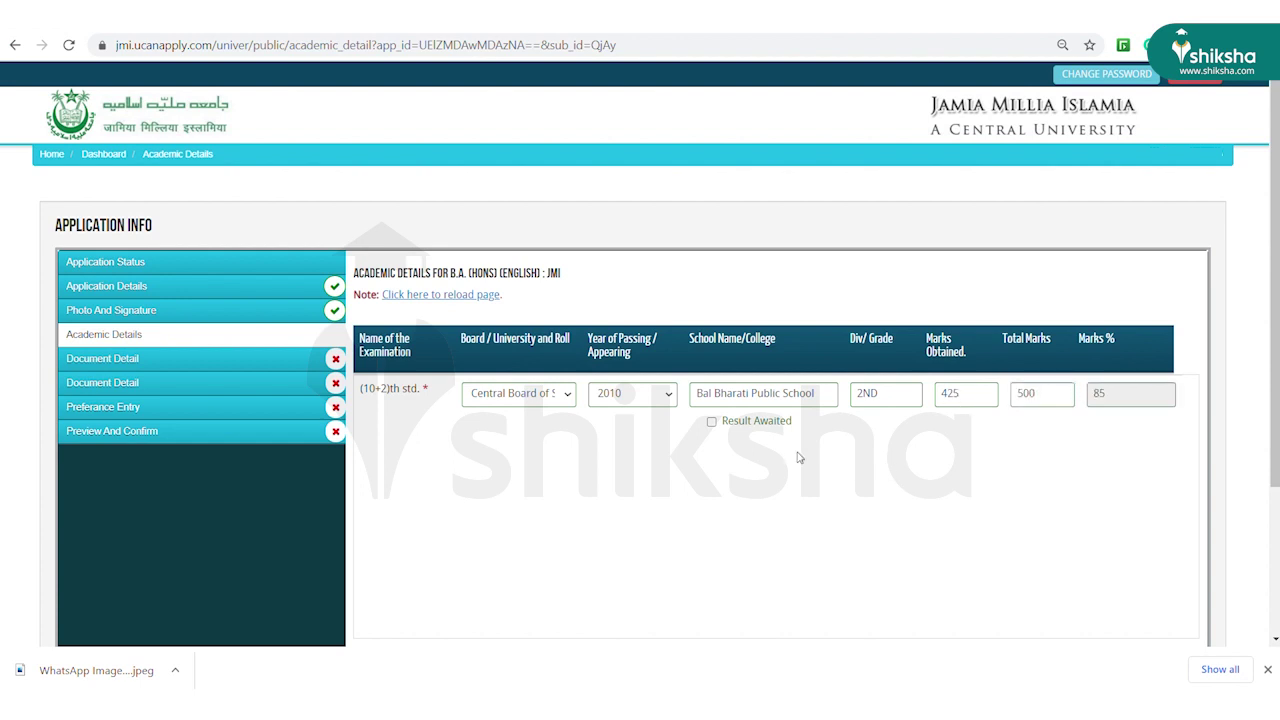
scroll(761, 475, down, 2)
click(560, 550)
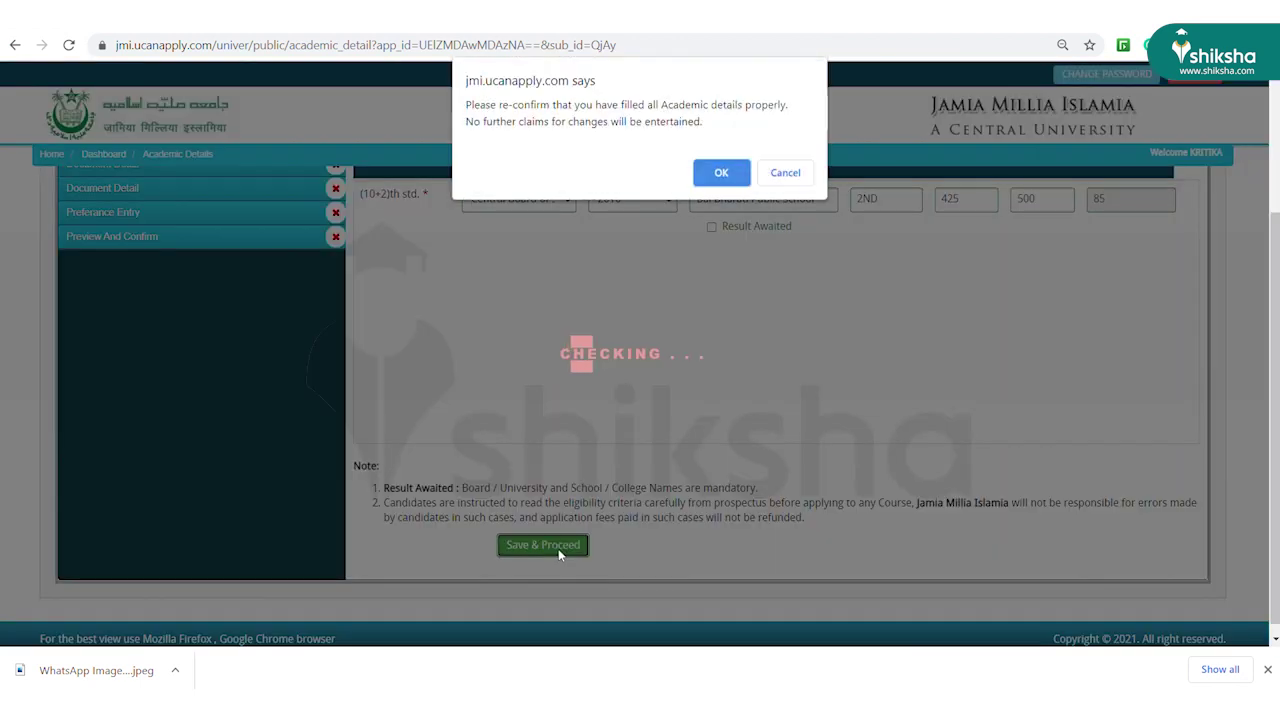
click(719, 173)
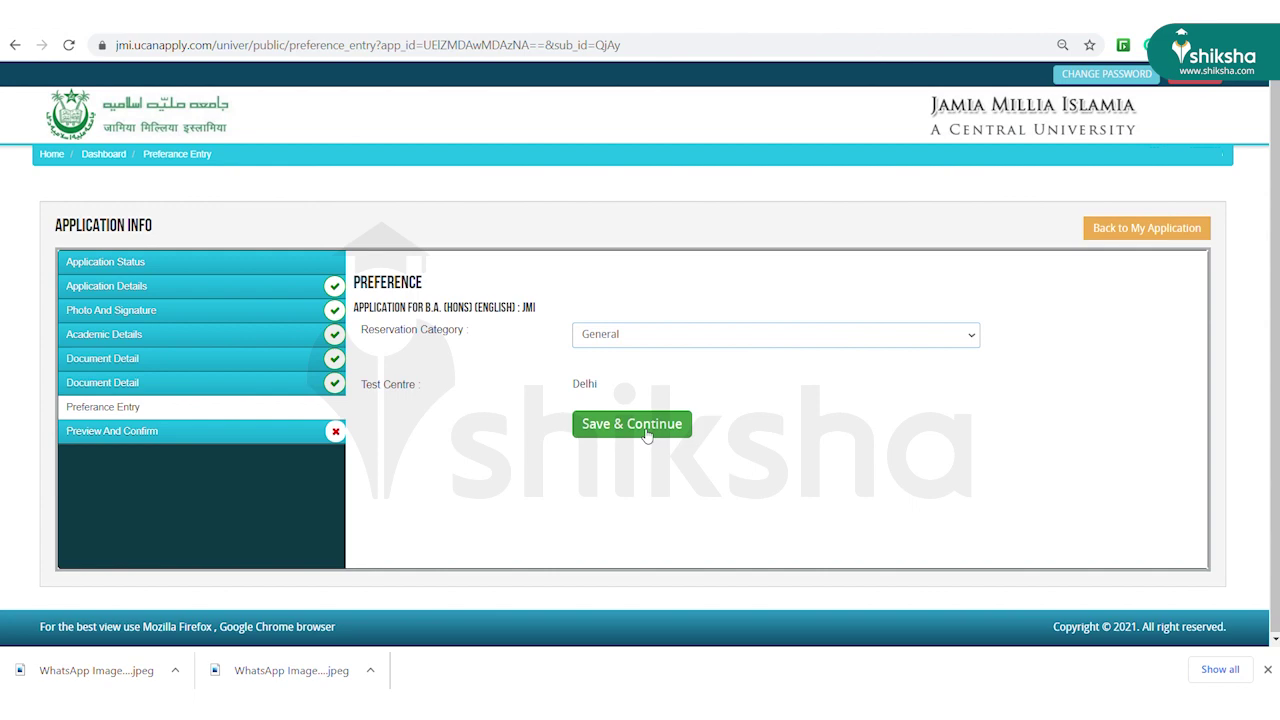
- Save the preference entry with the General reservation category and accept the declaration at the end of the application preview
click(647, 434)
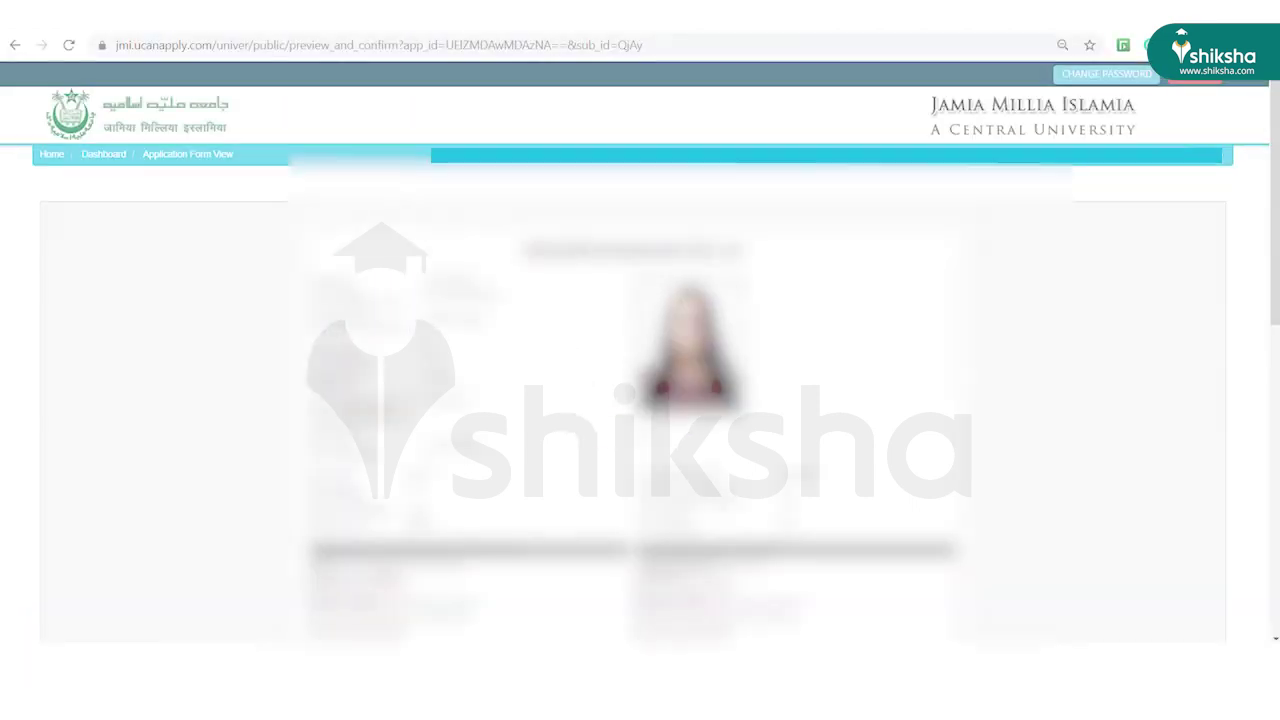
scroll(640, 400, down, 1)
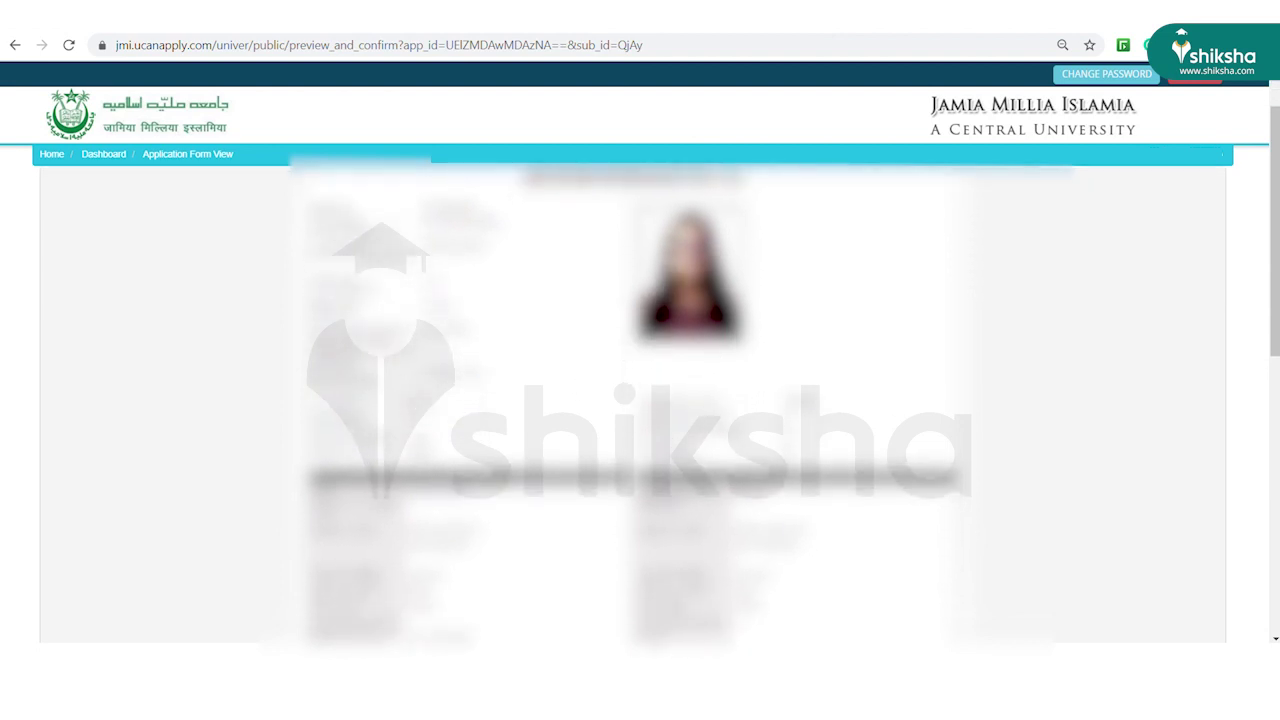
scroll(640, 400, down, 2)
scroll(640, 400, down, 1)
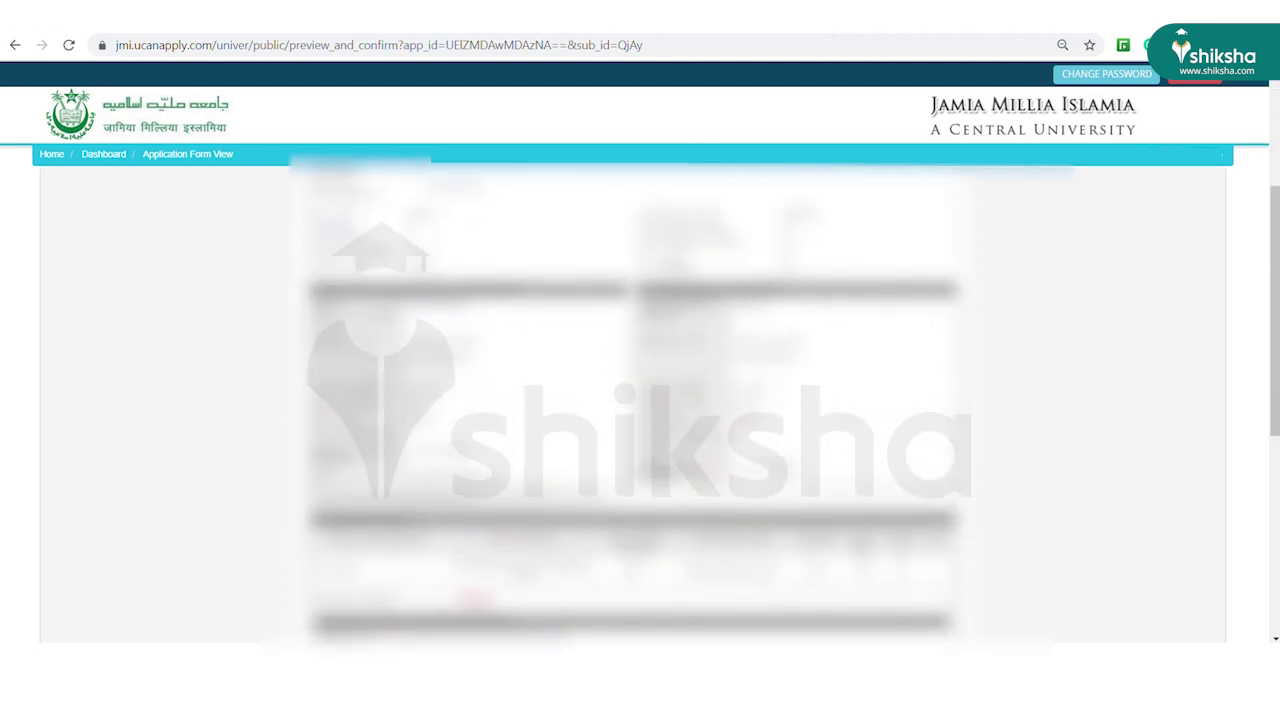
scroll(640, 400, down, 1)
scroll(640, 400, down, 3)
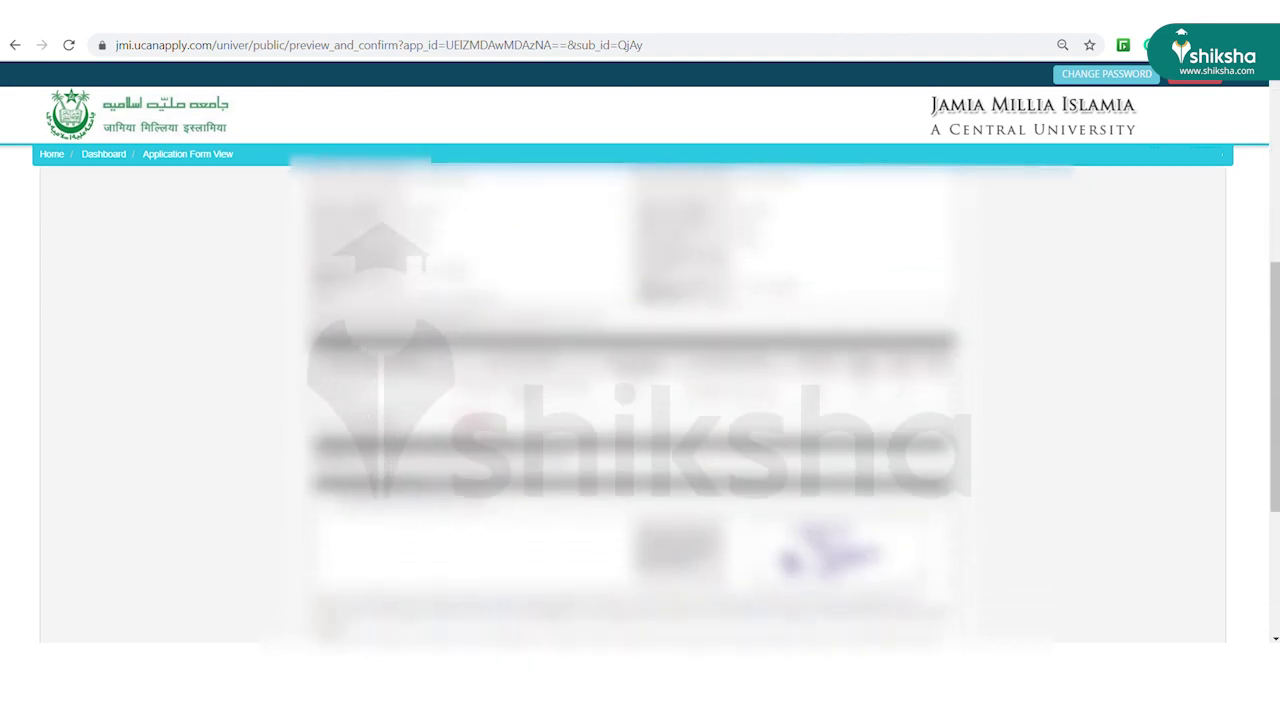
scroll(417, 522, down, 4)
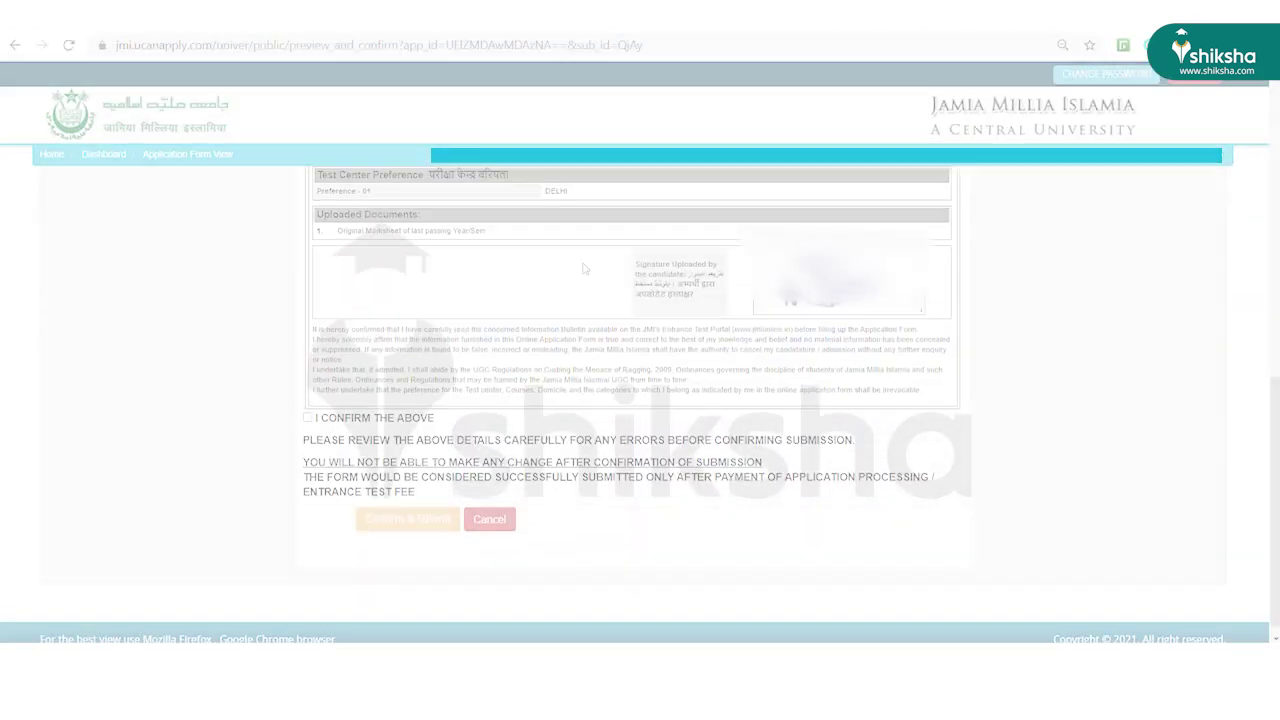
click(308, 413)
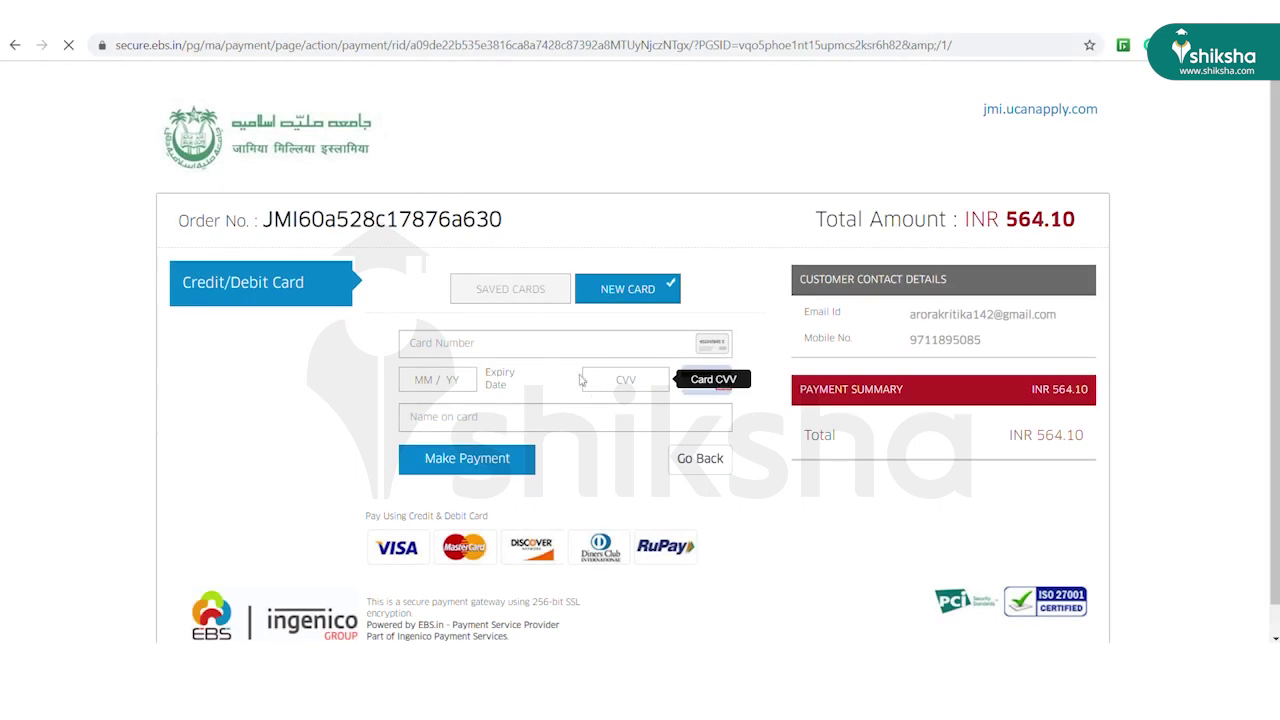